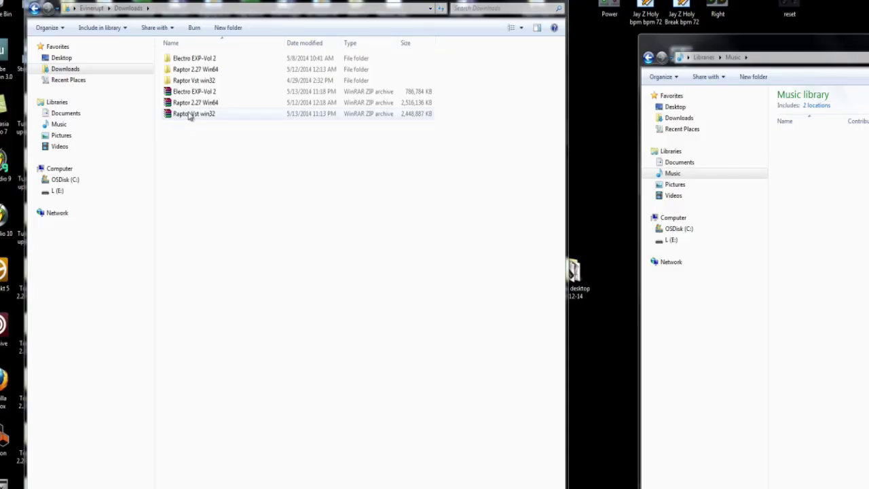
- Open the extracted Raptor Vst win32 folder and check the presets inside Raptor VST.instruments
{"action": "left_click", "coordinate": [190, 115]}
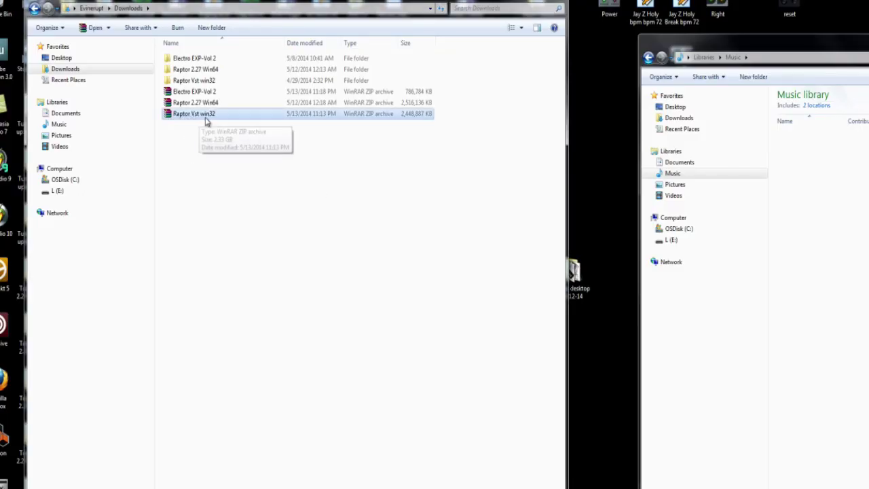
{"action": "left_click", "coordinate": [187, 106]}
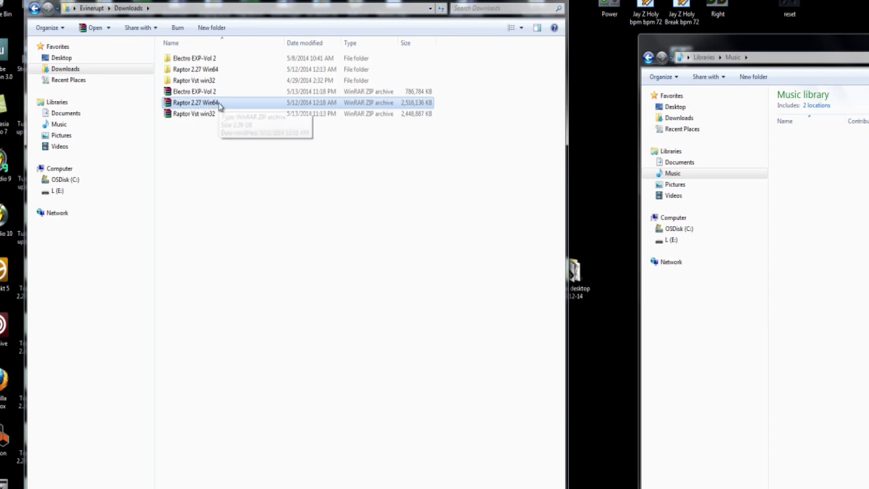
{"action": "left_click", "coordinate": [202, 117]}
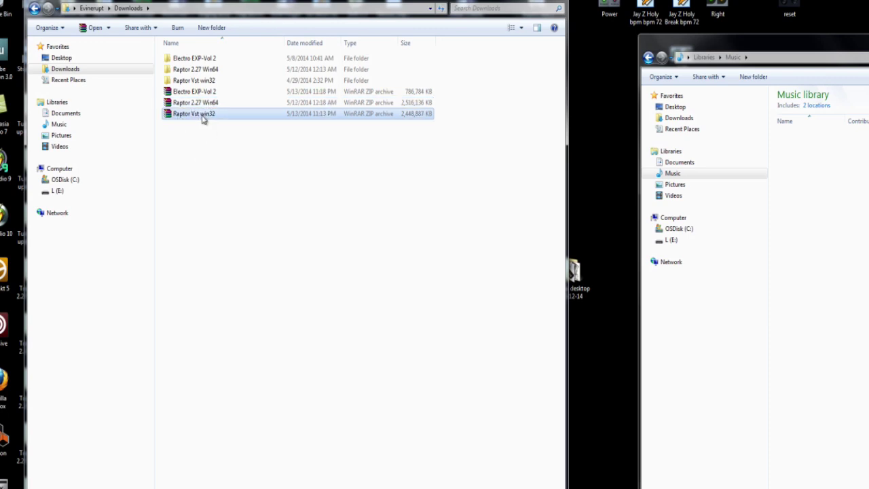
{"action": "left_click", "coordinate": [208, 82]}
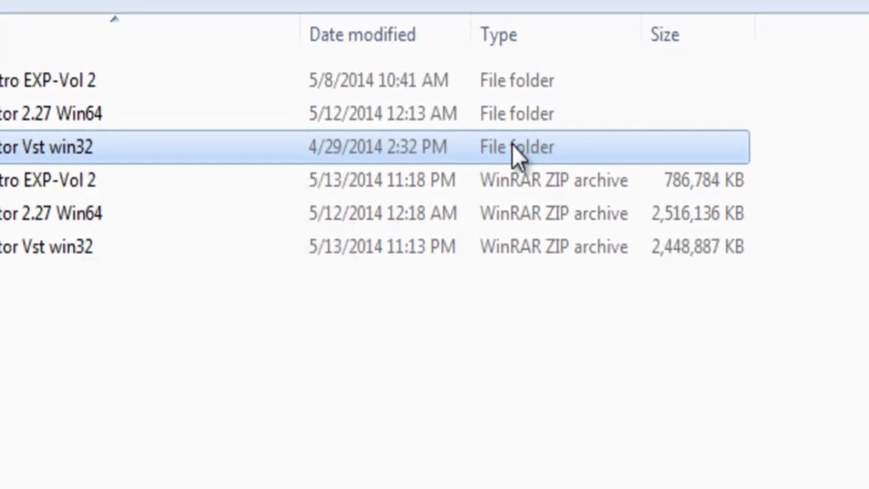
{"action": "double_click", "coordinate": [513, 153]}
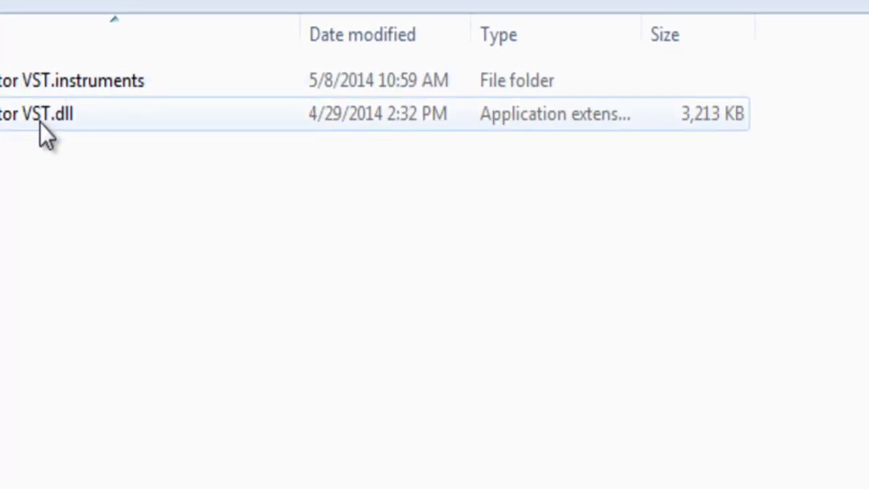
{"action": "double_click", "coordinate": [72, 83]}
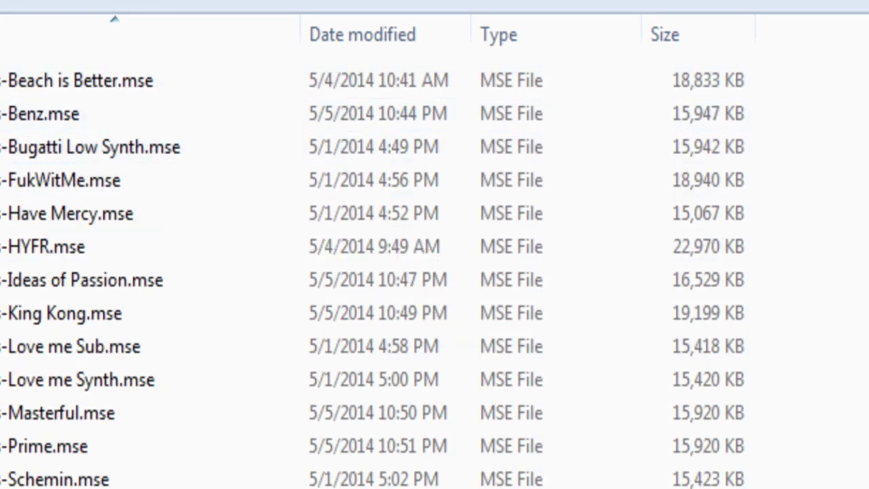
{"action": "key", "text": "BackSpace"}
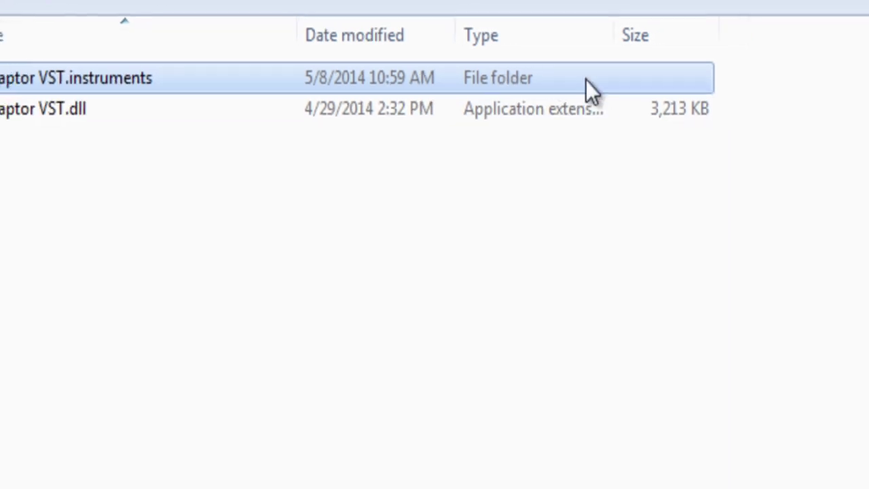
- Navigate the second window to C:\Program Files (x86)\VstPlugins
{"action": "left_click_drag", "start_coordinate": [846, 55], "coordinate": [336, 6]}
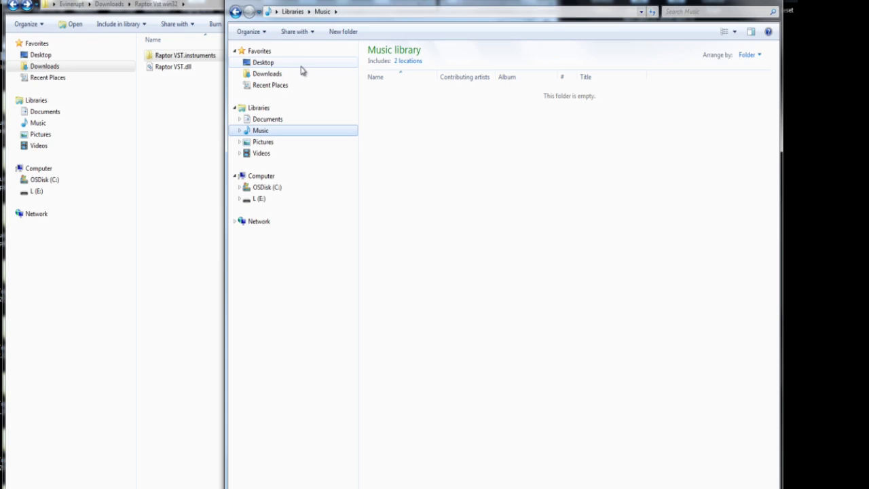
{"action": "left_click", "coordinate": [262, 190]}
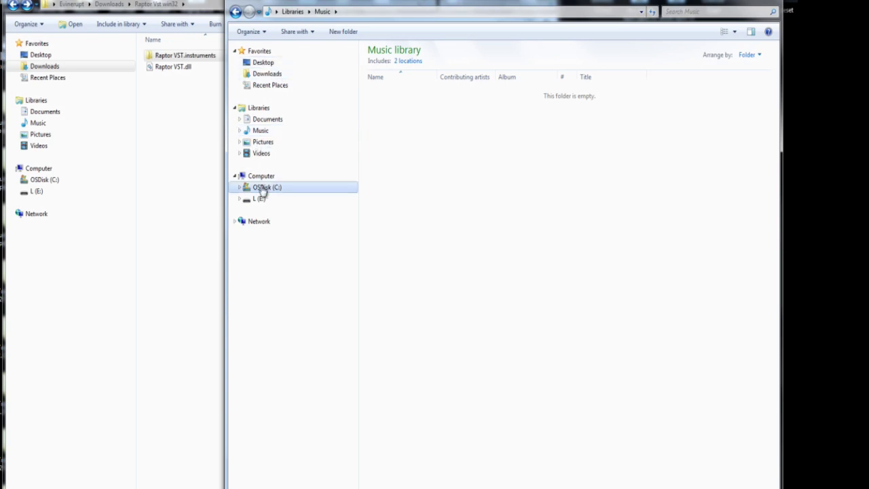
{"action": "double_click", "coordinate": [411, 99]}
{"action": "scroll", "coordinate": [432, 142], "scroll_direction": "down", "scroll_amount": 5}
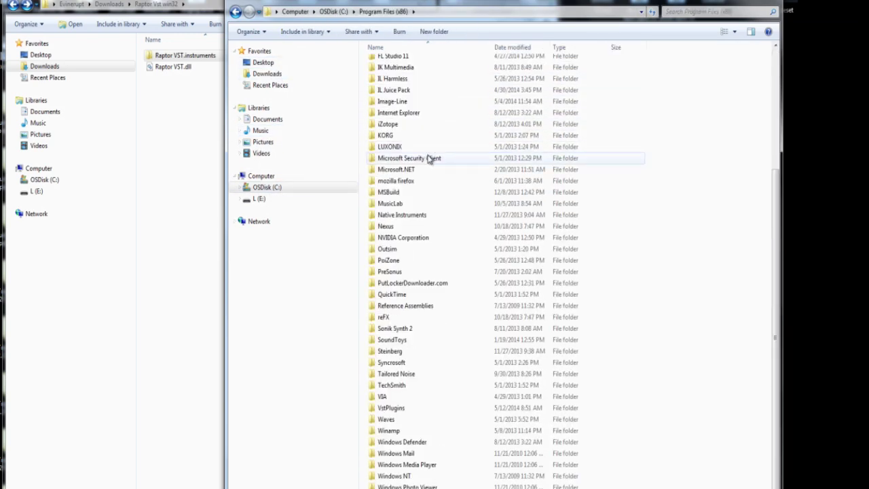
{"action": "double_click", "coordinate": [396, 408]}
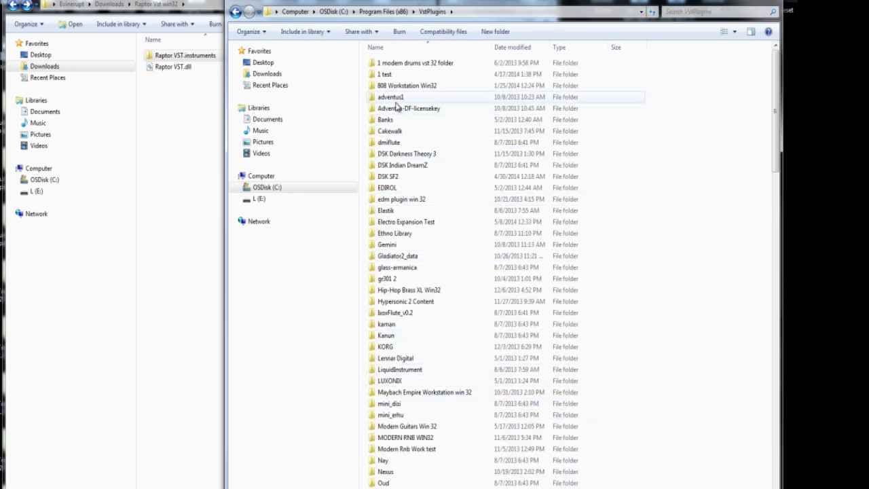
{"action": "scroll", "coordinate": [409, 195], "scroll_direction": "down", "scroll_amount": 5}
{"action": "scroll", "coordinate": [409, 195], "scroll_direction": "up", "scroll_amount": 5}
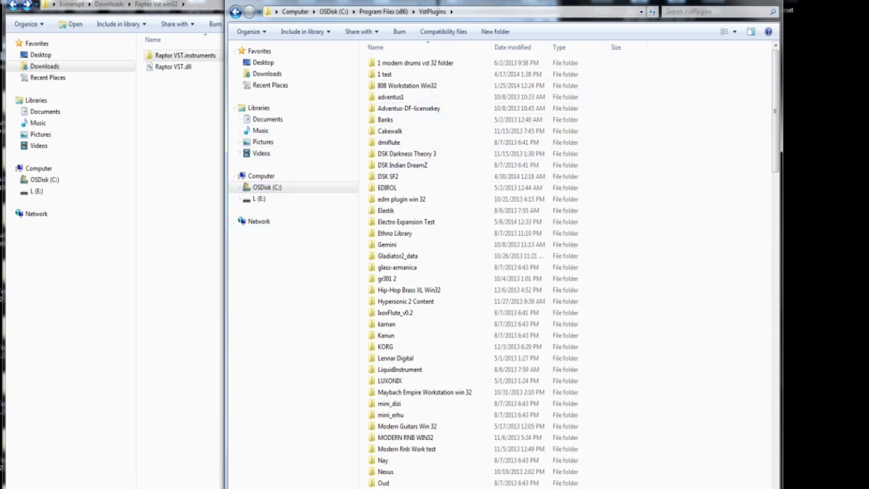
- Move Raptor VST.instruments and Raptor VST.dll from Raptor Vst win32 into VstPlugins
{"action": "left_click_drag", "start_coordinate": [307, 12], "coordinate": [397, 2]}
{"action": "left_click", "coordinate": [163, 118]}
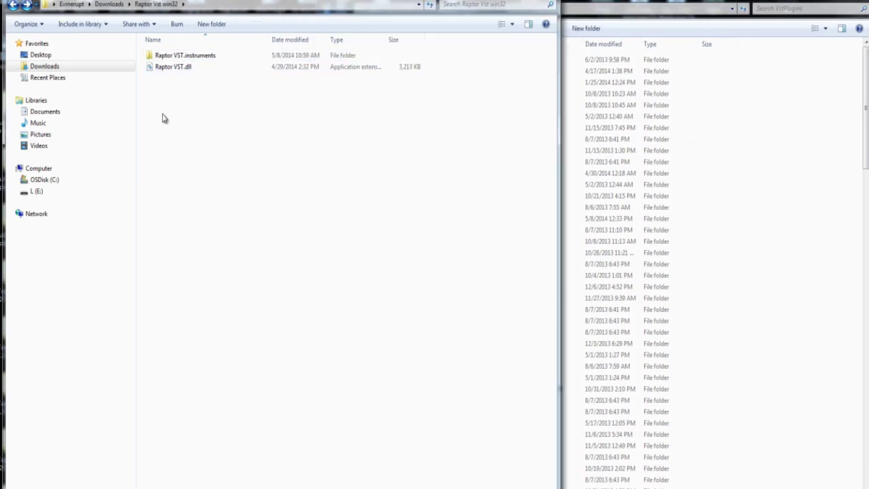
{"action": "left_click_drag", "start_coordinate": [197, 110], "coordinate": [171, 53]}
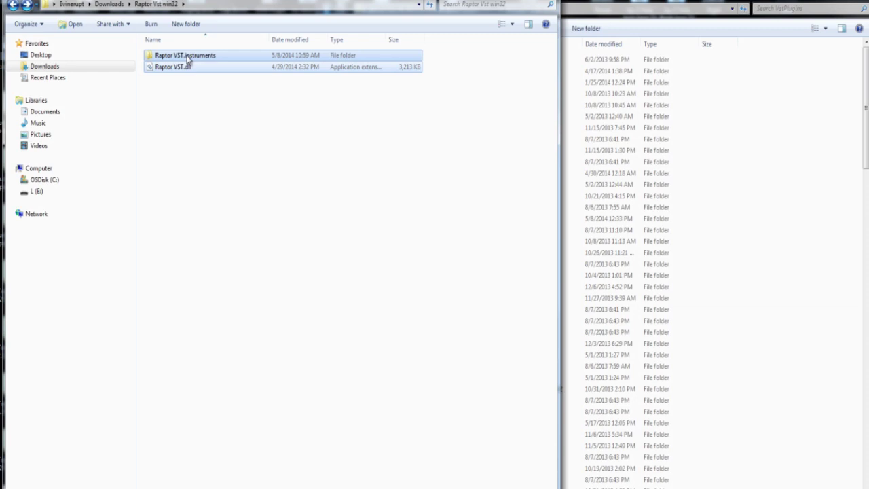
{"action": "right_click", "coordinate": [187, 56]}
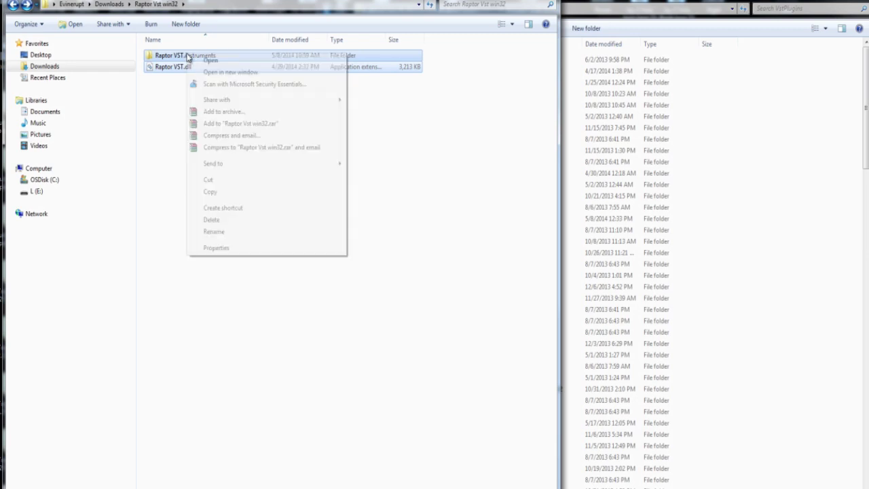
{"action": "left_click", "coordinate": [211, 193]}
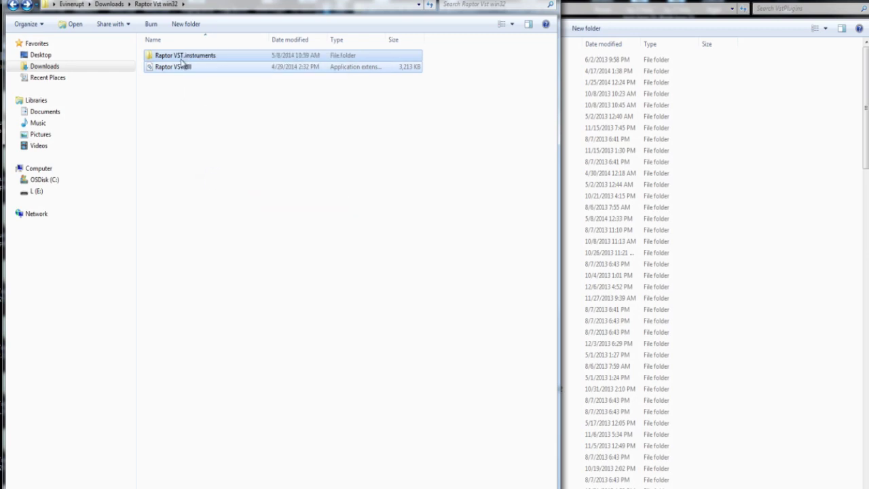
{"action": "left_click_drag", "start_coordinate": [182, 63], "coordinate": [784, 129]}
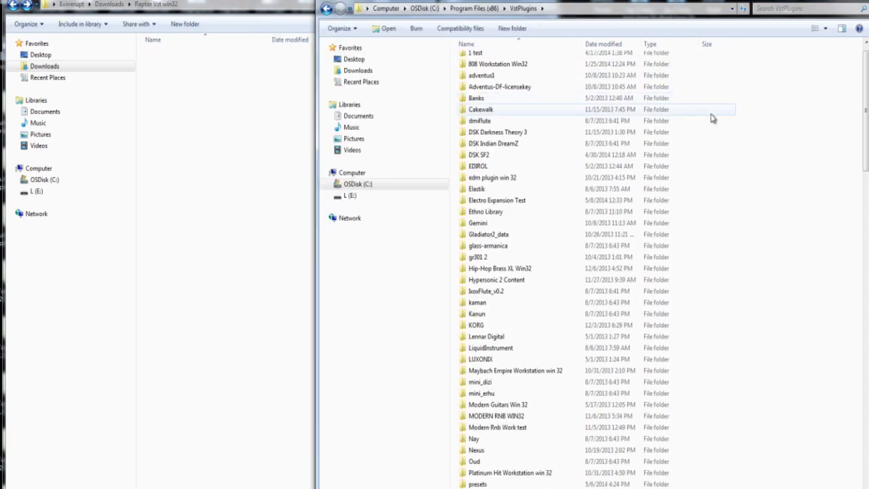
{"action": "scroll", "coordinate": [621, 350], "scroll_direction": "down", "scroll_amount": 4}
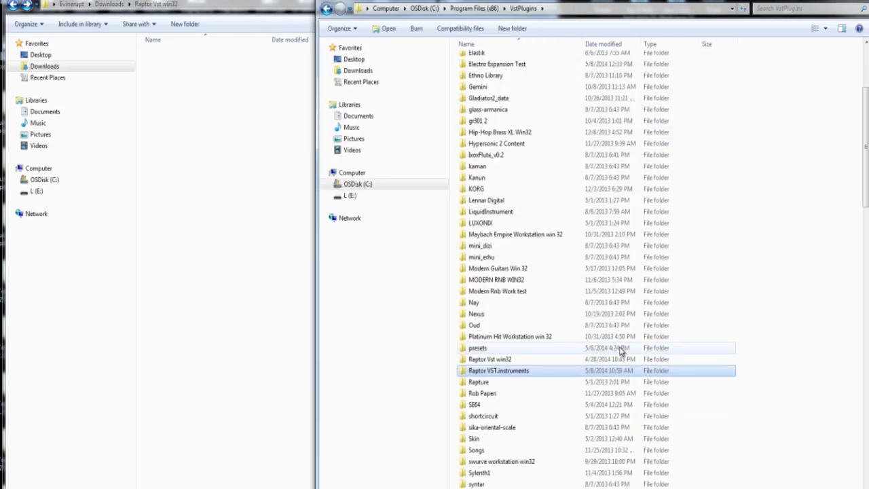
{"action": "scroll", "coordinate": [523, 319], "scroll_direction": "up", "scroll_amount": 5}
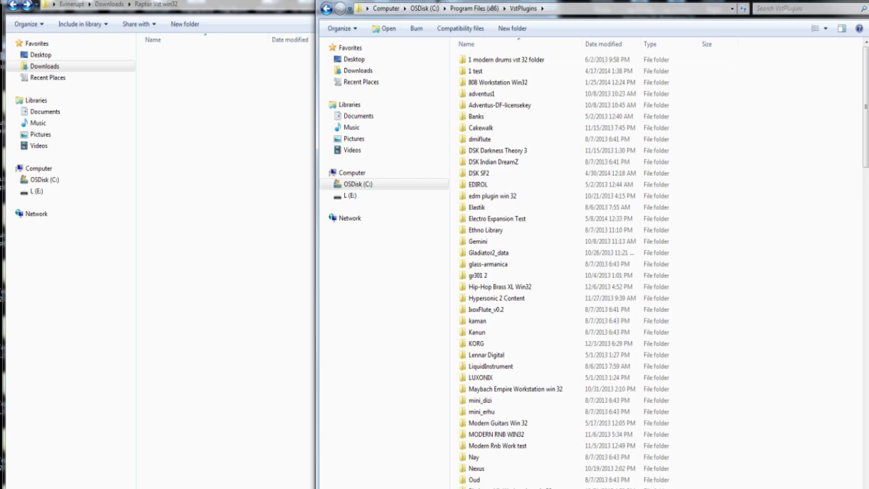
{"action": "left_click", "coordinate": [292, 13]}
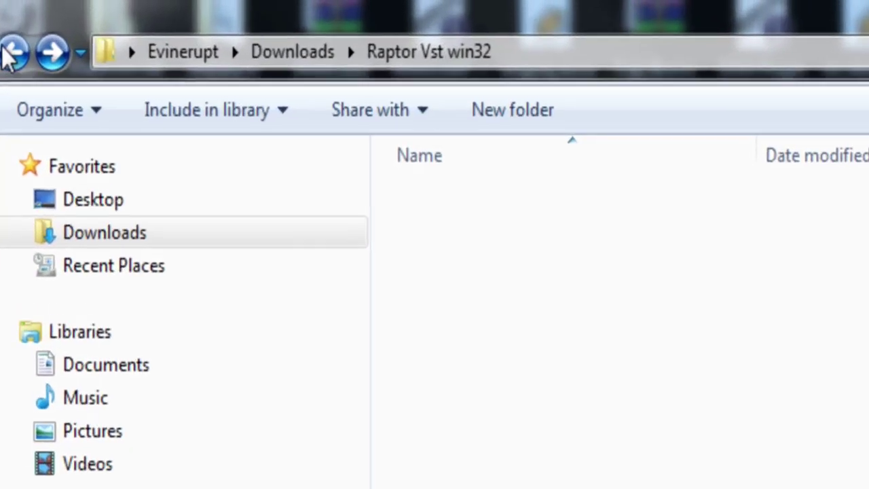
- Copy all .mse preset files from the Electro EXP-Vol 2 folder in Downloads
{"action": "left_click", "coordinate": [13, 20]}
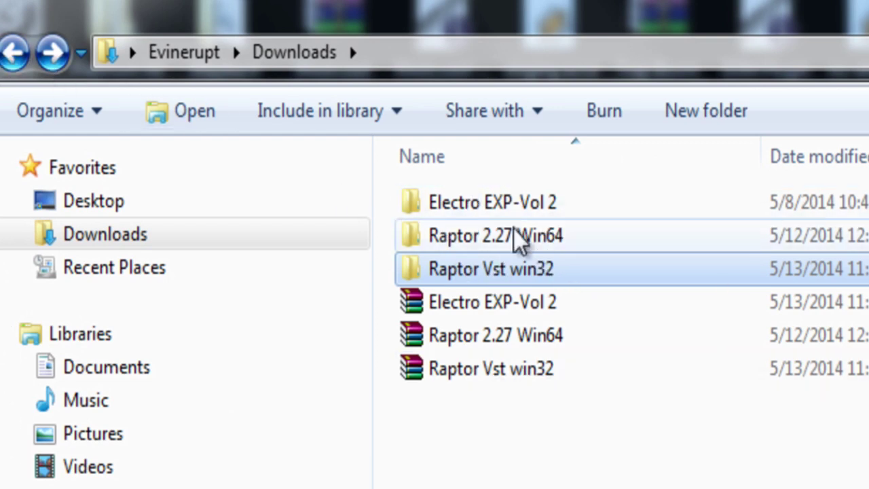
{"action": "double_click", "coordinate": [511, 208]}
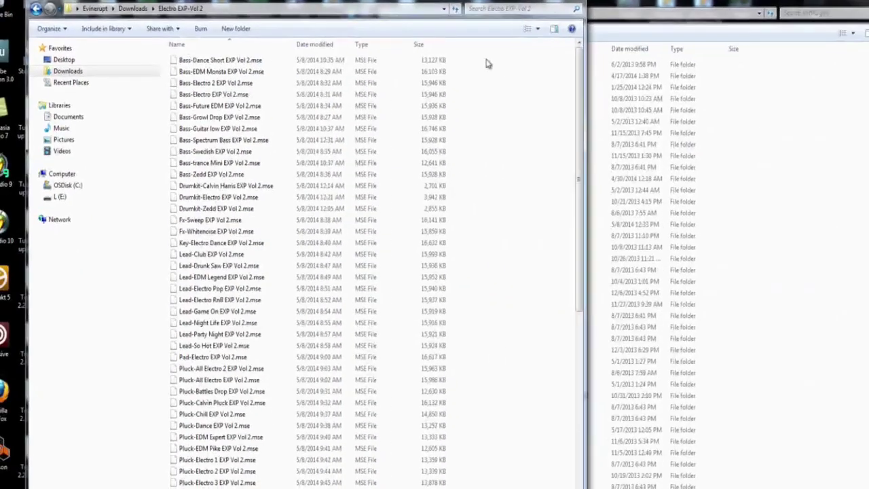
{"action": "left_click_drag", "start_coordinate": [486, 64], "coordinate": [301, 488]}
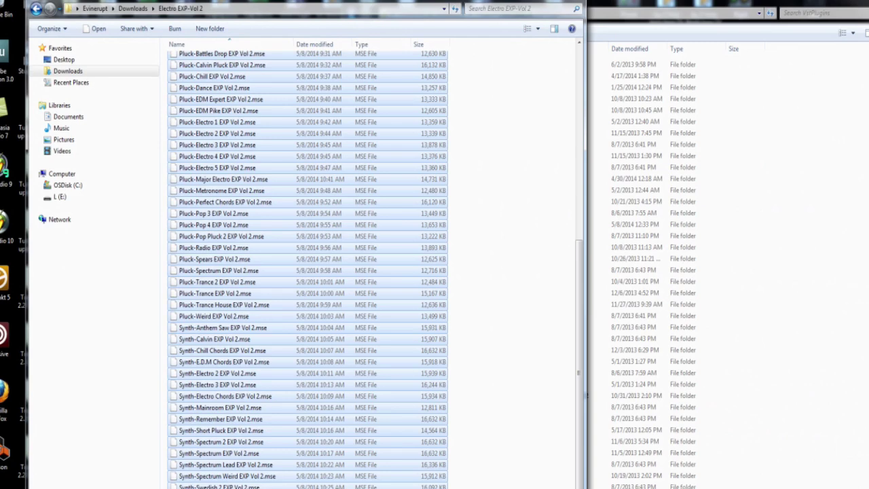
{"action": "right_click", "coordinate": [235, 248]}
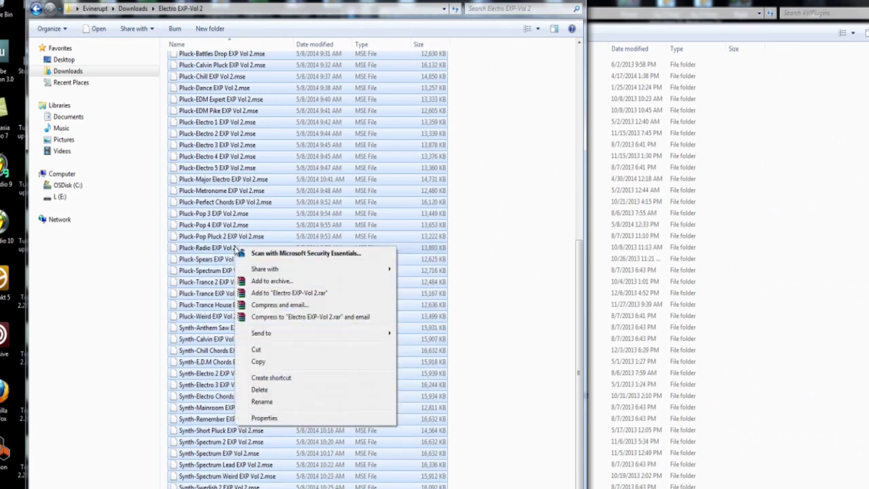
{"action": "left_click", "coordinate": [257, 363]}
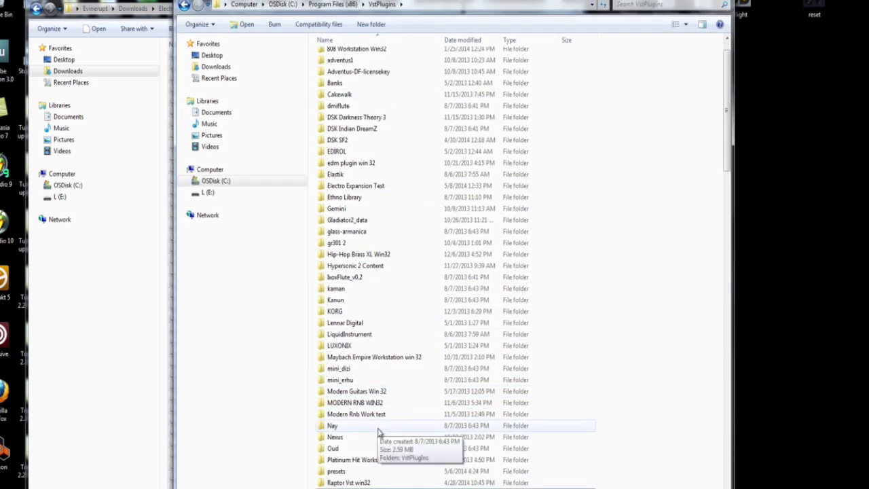
- Paste the Electro EXP-Vol 2 presets into VstPlugins\Raptor VST.instruments
{"action": "left_click", "coordinate": [356, 462]}
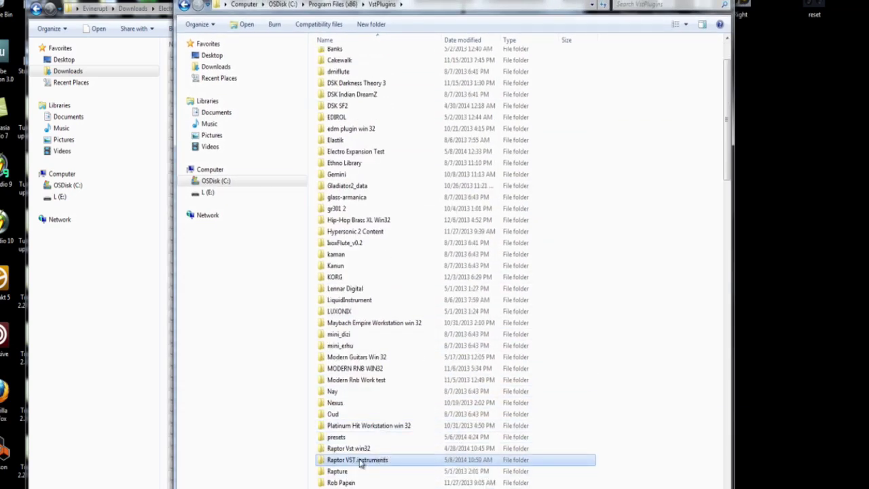
{"action": "double_click", "coordinate": [359, 461]}
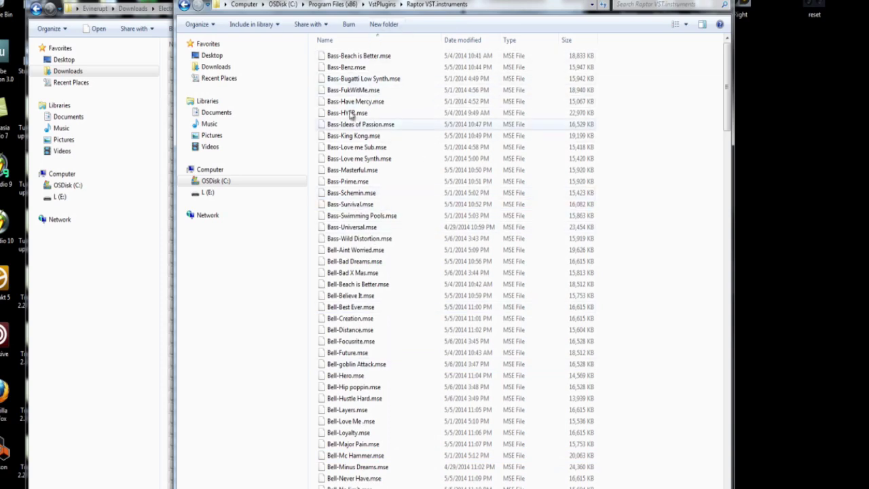
{"action": "right_click", "coordinate": [660, 94]}
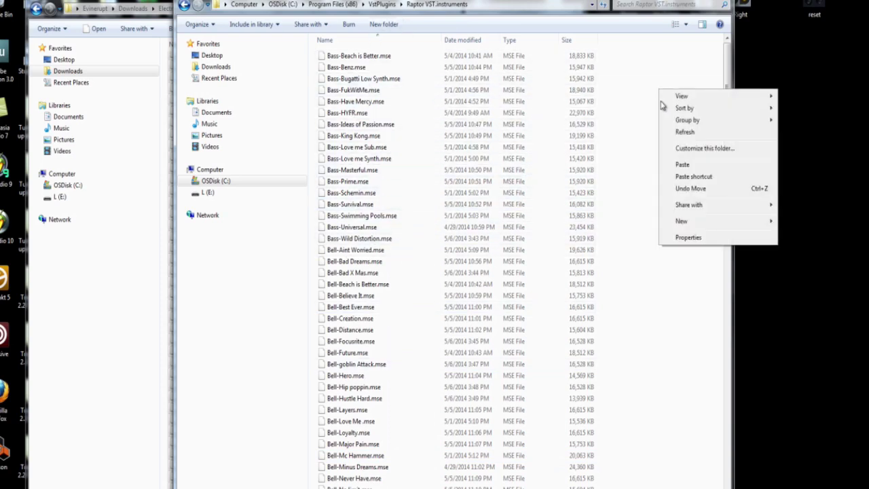
{"action": "left_click", "coordinate": [683, 165]}
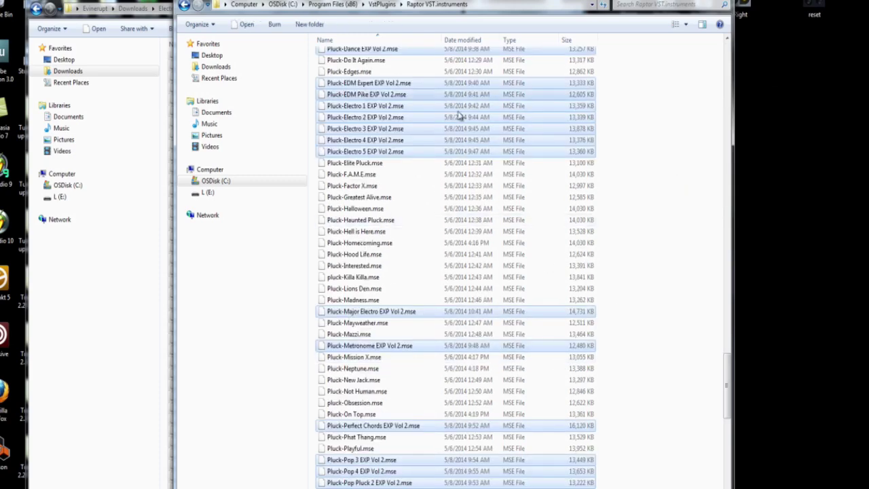
- Scroll through Raptor VST.instruments to check the pasted presets, then clear the selection
{"action": "scroll", "coordinate": [752, 228], "scroll_direction": "up", "scroll_amount": 2}
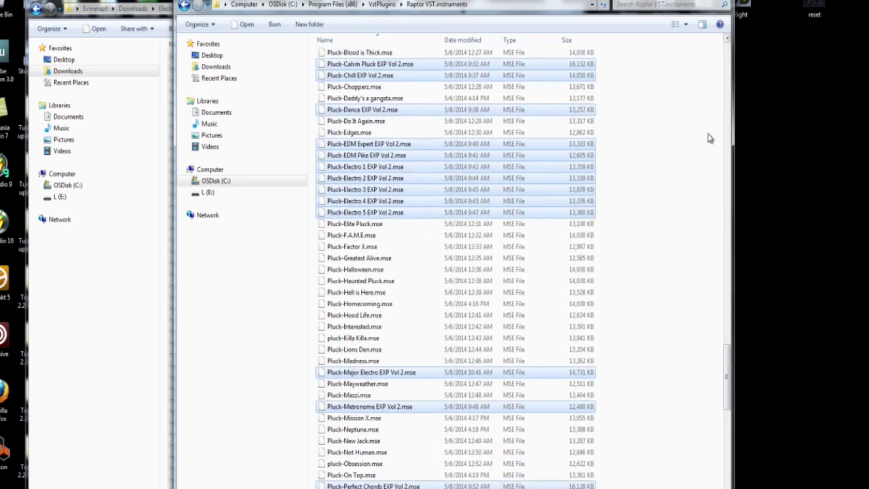
{"action": "scroll", "coordinate": [710, 138], "scroll_direction": "up", "scroll_amount": 15}
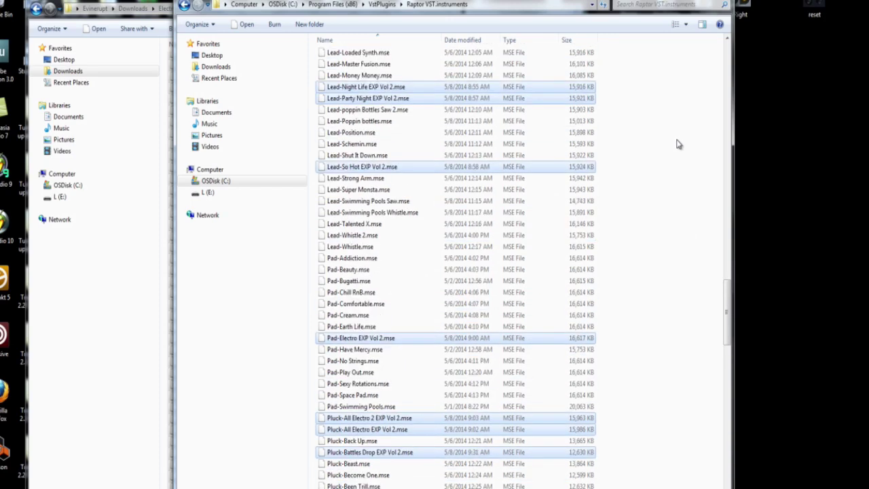
{"action": "scroll", "coordinate": [678, 144], "scroll_direction": "up", "scroll_amount": 14}
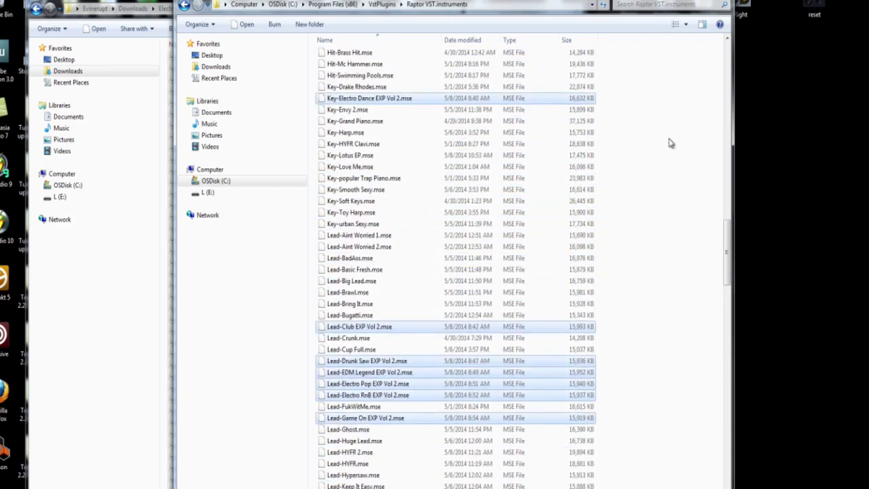
{"action": "scroll", "coordinate": [670, 142], "scroll_direction": "up", "scroll_amount": 15}
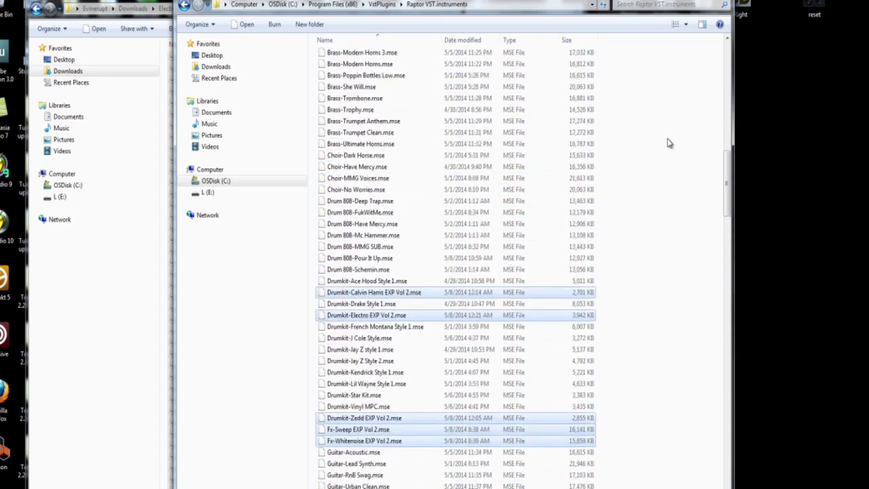
{"action": "scroll", "coordinate": [669, 143], "scroll_direction": "up", "scroll_amount": 6}
{"action": "scroll", "coordinate": [669, 142], "scroll_direction": "up", "scroll_amount": 15}
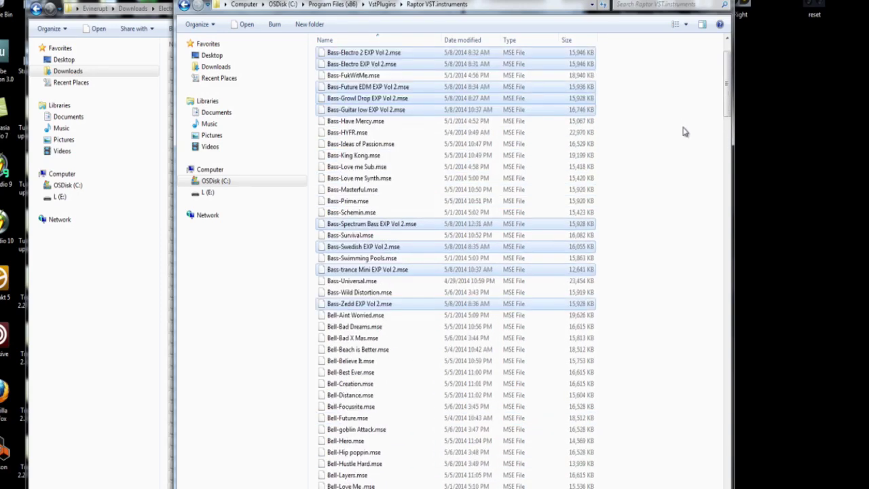
{"action": "left_click", "coordinate": [684, 127]}
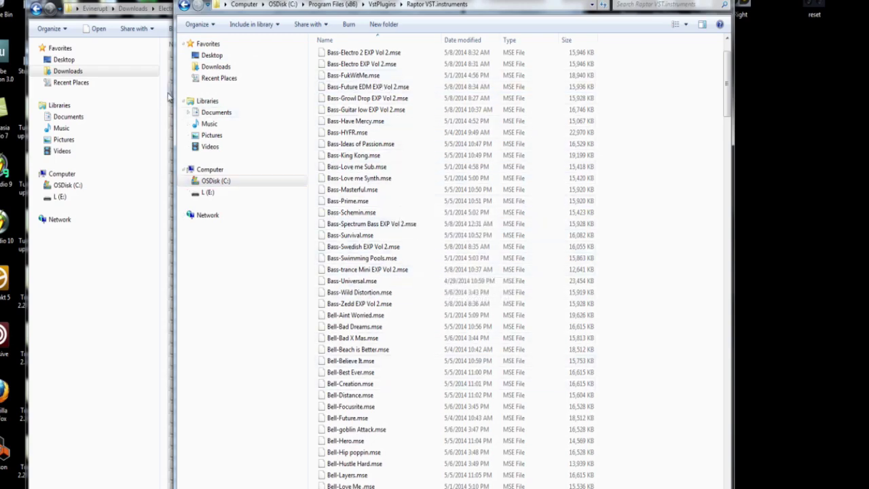
- Return the front window to the Downloads folder listing
{"action": "left_click", "coordinate": [185, 6]}
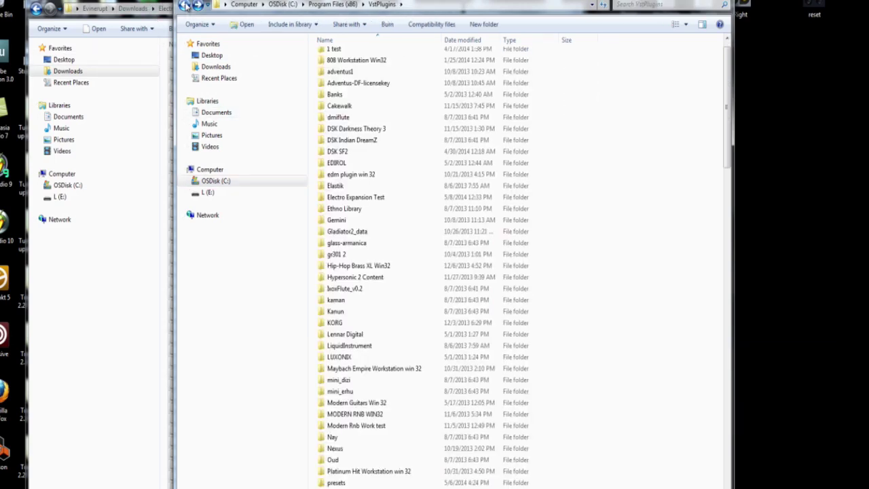
{"action": "left_click", "coordinate": [36, 8]}
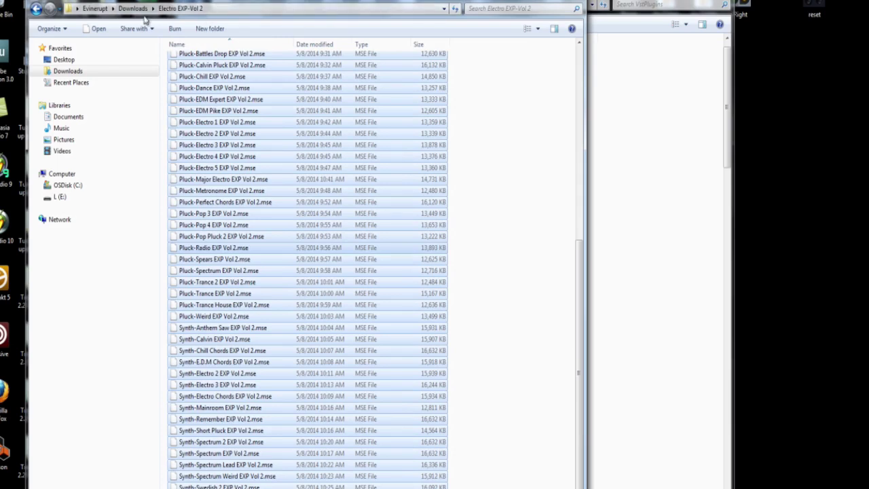
{"action": "left_click", "coordinate": [36, 8]}
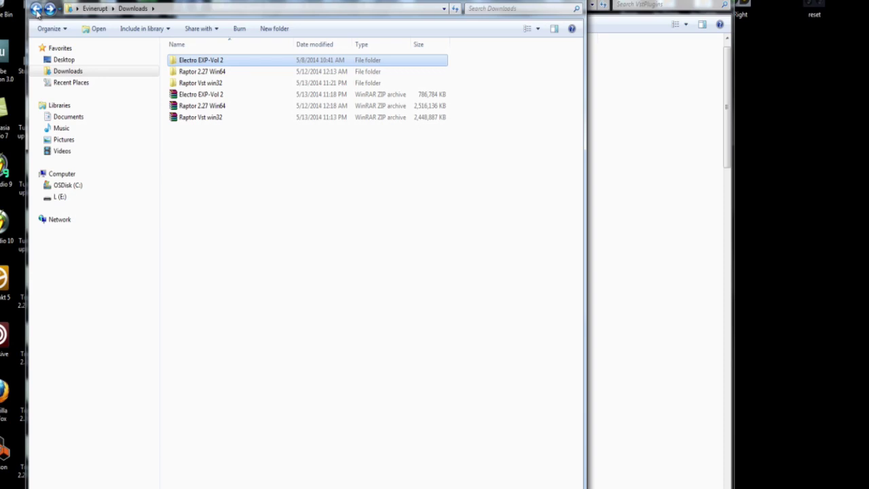
{"action": "left_click", "coordinate": [36, 9]}
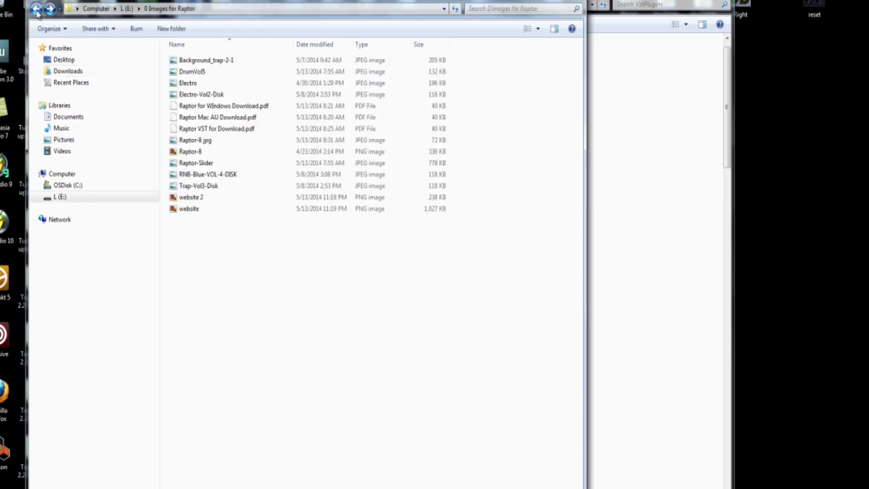
{"action": "left_click", "coordinate": [51, 8]}
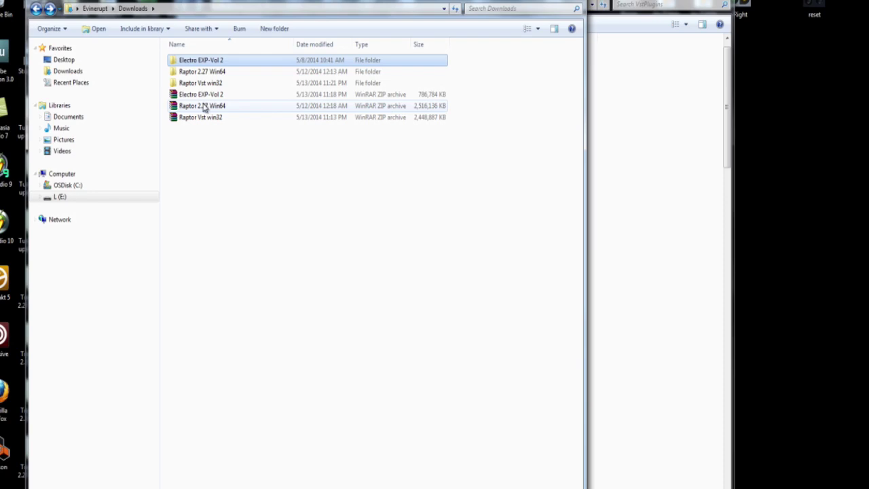
- Recheck the Raptor Vst win32 folder, then browse OSDisk (C:) toward Program Files (x86)\Image-Line
{"action": "double_click", "coordinate": [217, 83]}
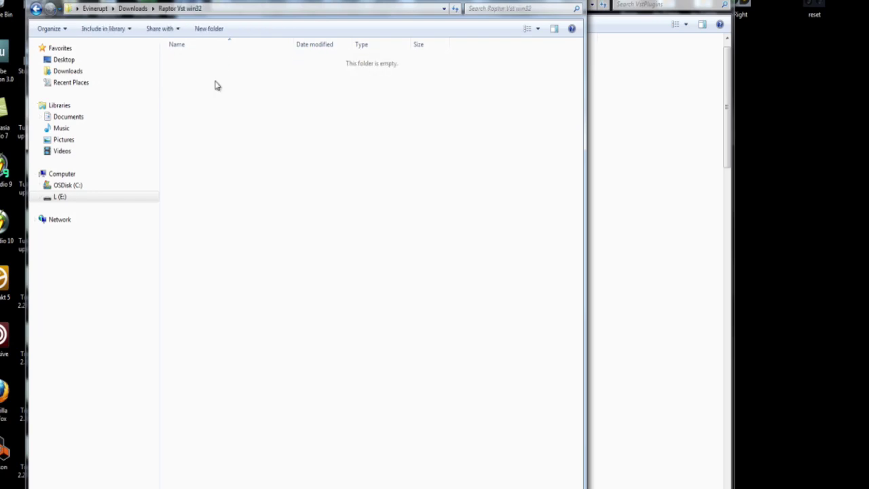
{"action": "left_click", "coordinate": [36, 8]}
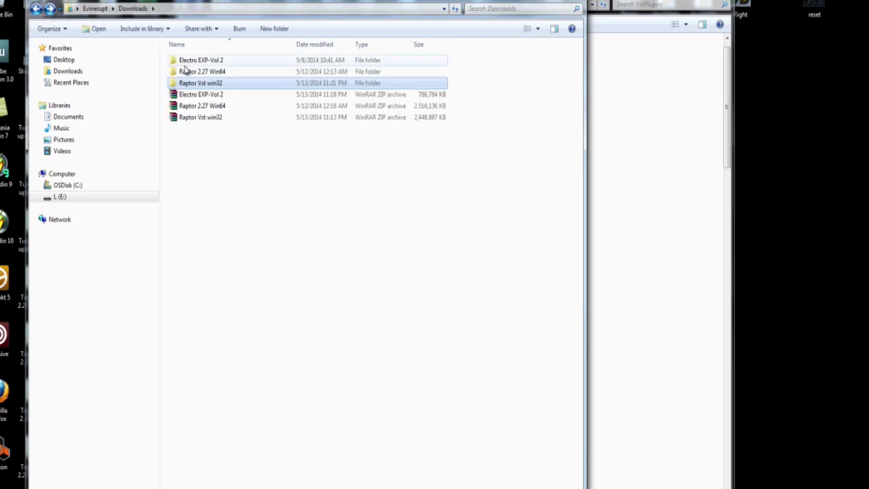
{"action": "left_click", "coordinate": [64, 59]}
{"action": "left_click", "coordinate": [65, 186]}
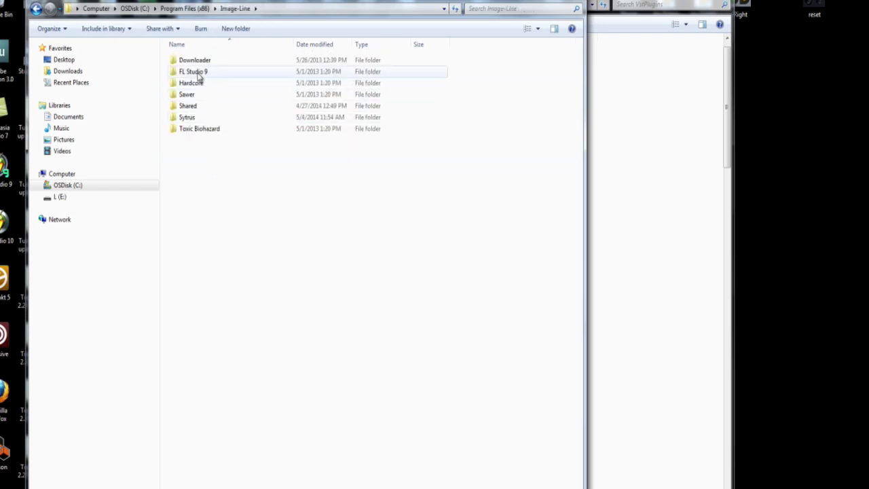
- Open FL Studio 9's Plugins\VST folder
{"action": "left_click", "coordinate": [200, 73]}
{"action": "double_click", "coordinate": [199, 81]}
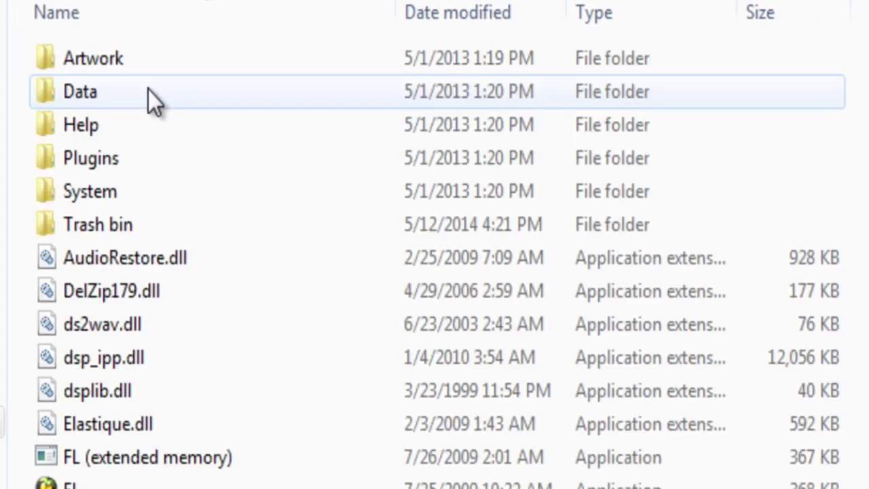
{"action": "double_click", "coordinate": [97, 158]}
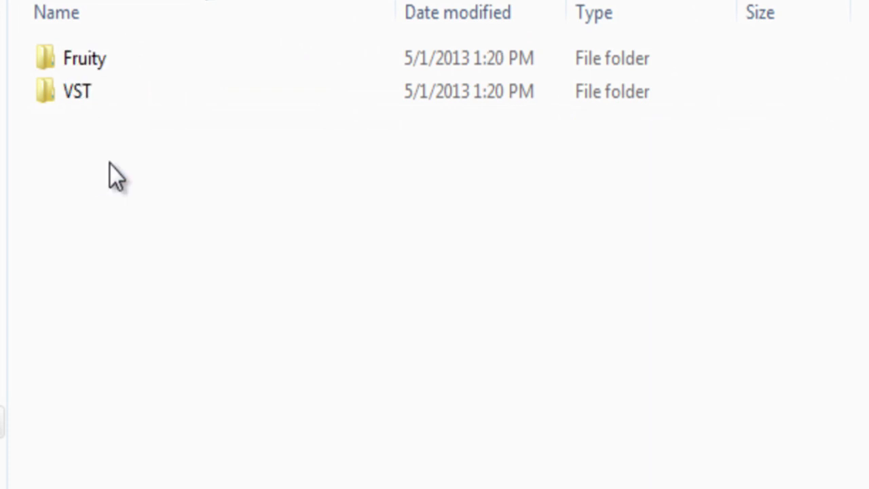
{"action": "double_click", "coordinate": [72, 89]}
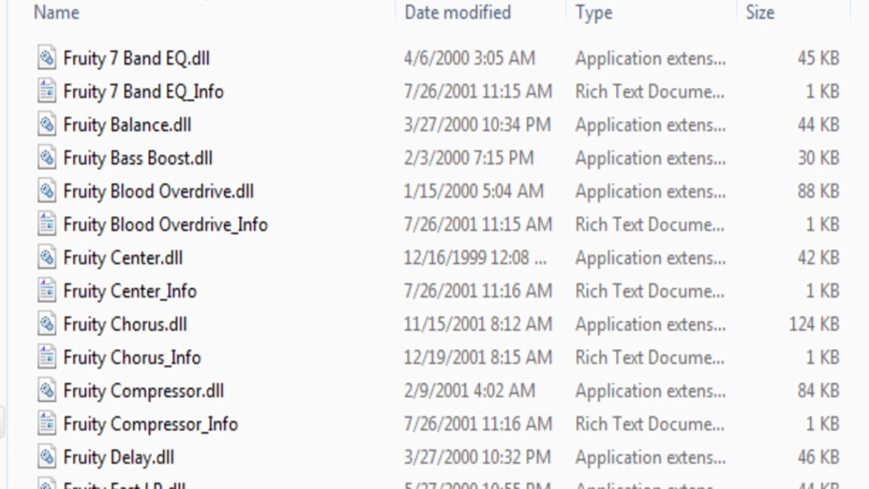
- Copy Raptor VST.instruments and Raptor VST.dll from the Raptor Vst win32 folder
{"action": "left_click_drag", "start_coordinate": [197, 106], "coordinate": [170, 52]}
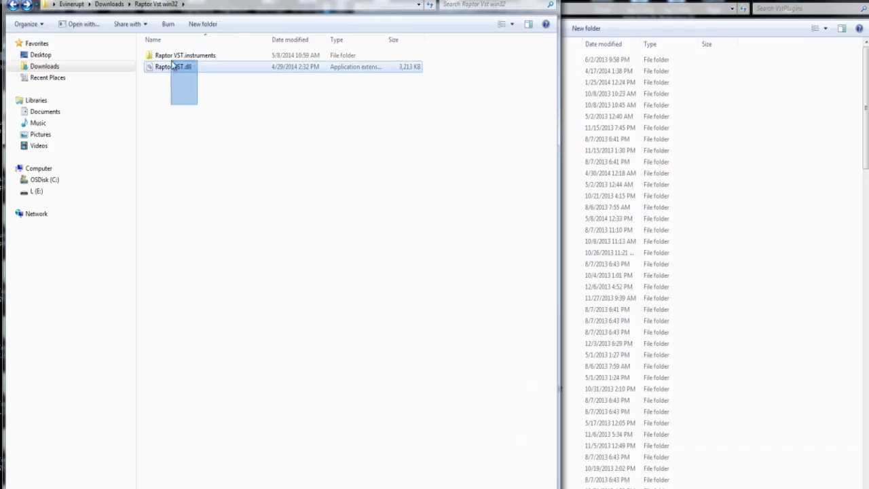
{"action": "right_click", "coordinate": [188, 58]}
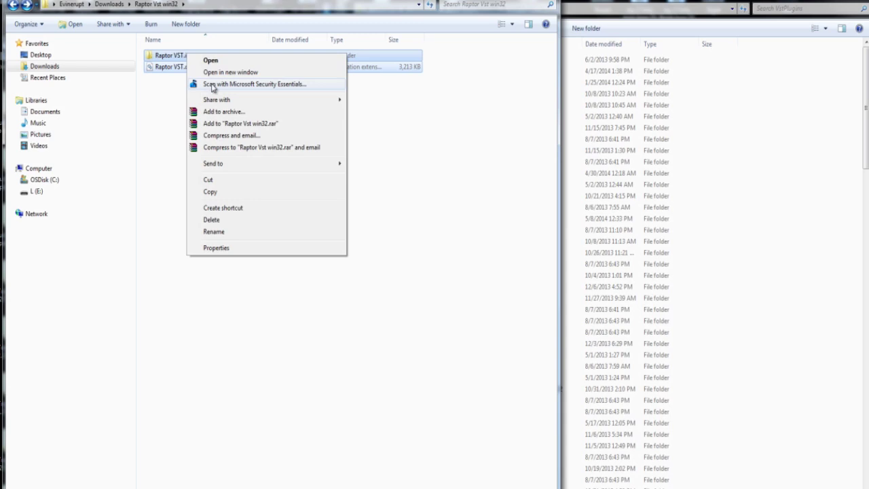
{"action": "left_click", "coordinate": [222, 195]}
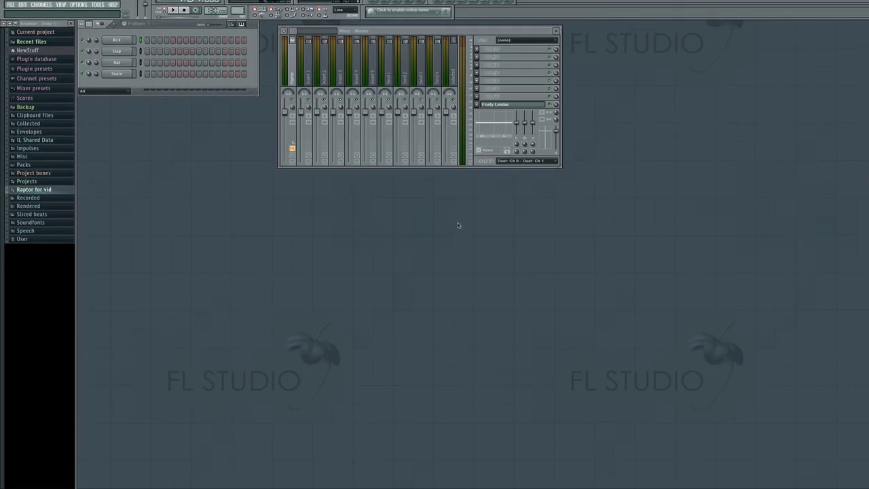
{"action": "left_click", "coordinate": [79, 5]}
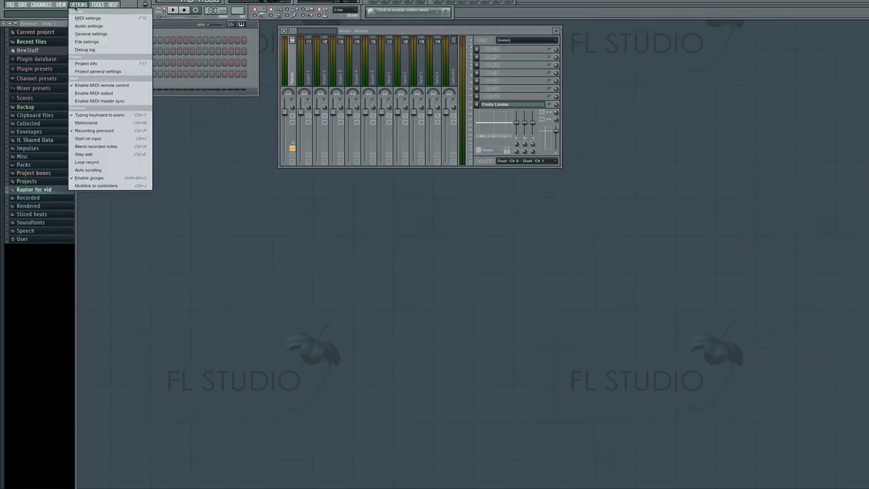
{"action": "left_click", "coordinate": [91, 42]}
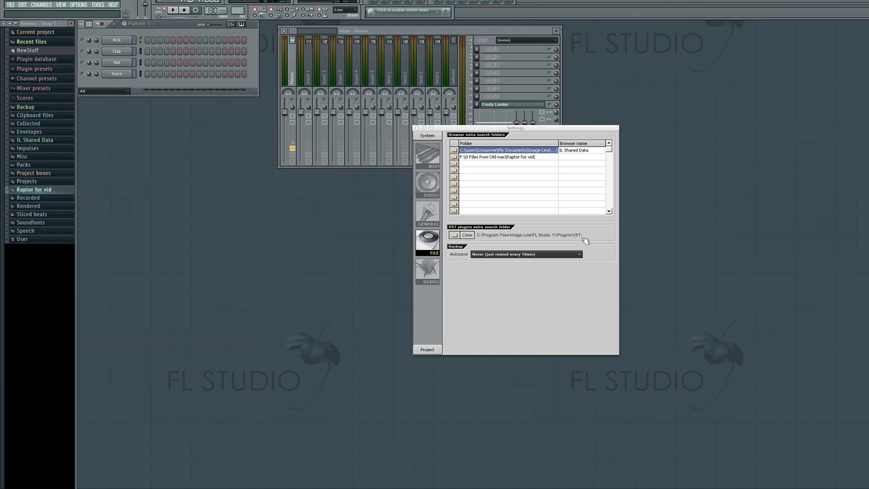
{"action": "left_click", "coordinate": [417, 129]}
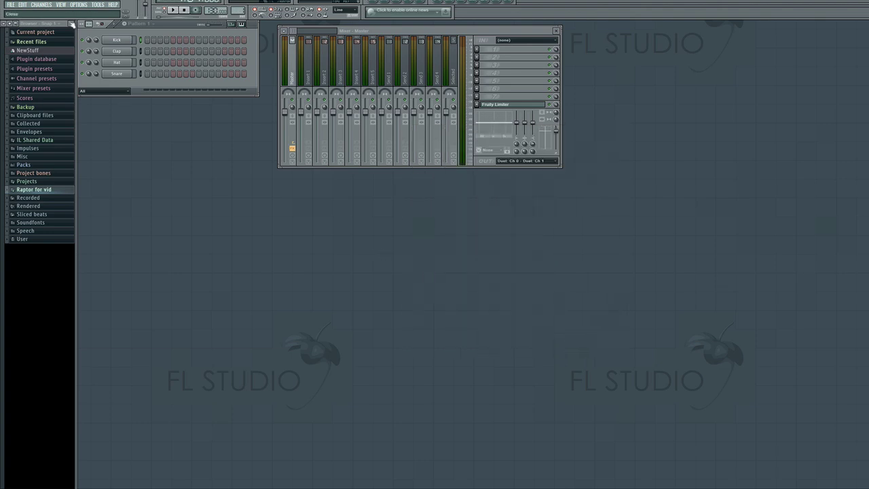
{"action": "left_click", "coordinate": [45, 5]}
{"action": "mouse_move", "coordinate": [45, 12]}
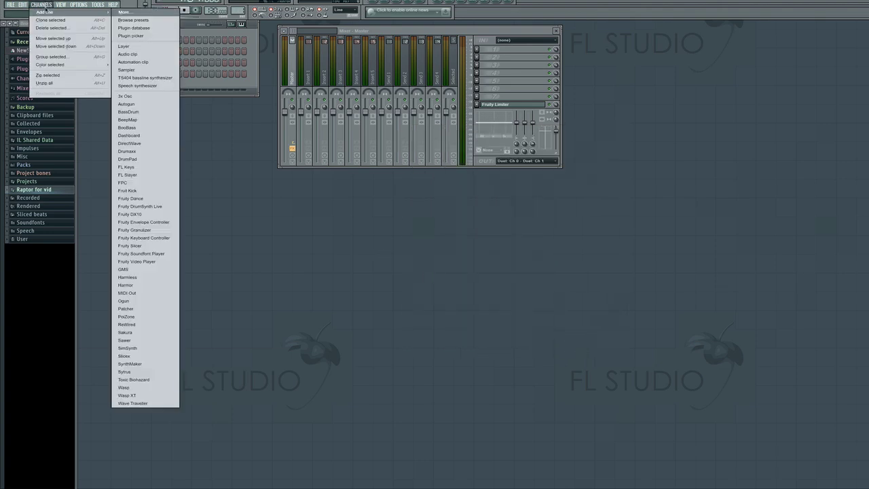
{"action": "left_click", "coordinate": [130, 13]}
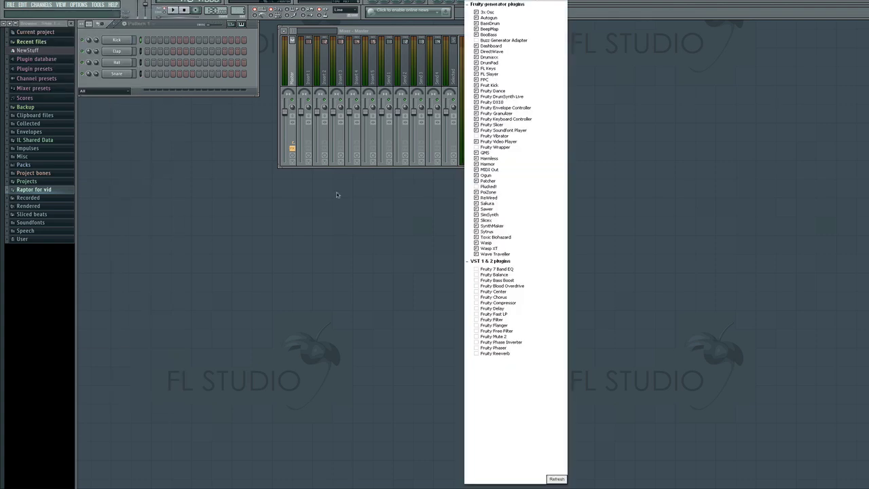
{"action": "left_click", "coordinate": [557, 479]}
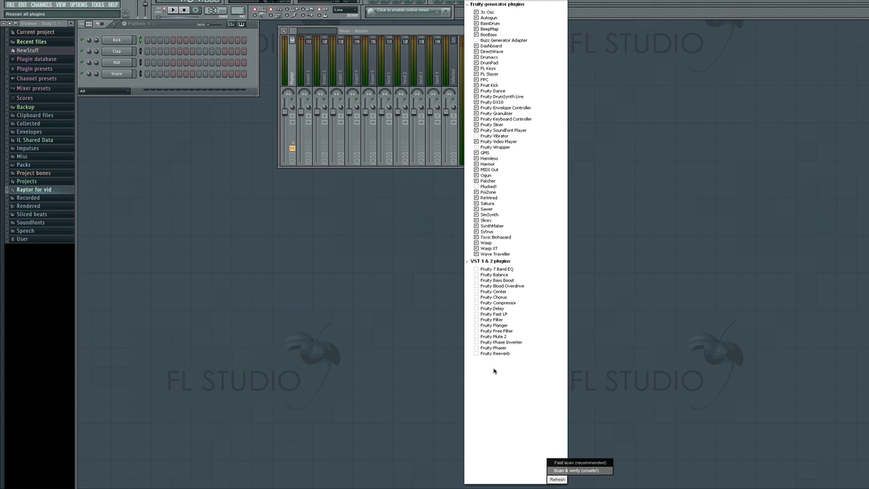
{"action": "left_click", "coordinate": [478, 292]}
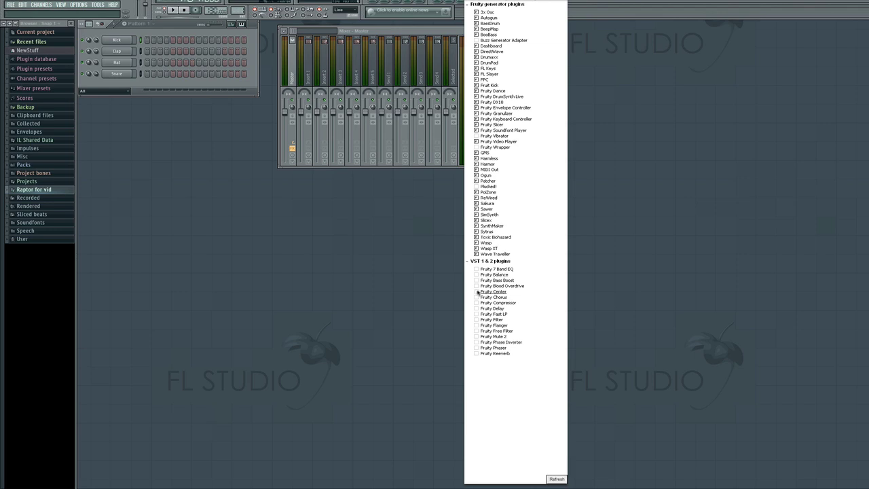
{"action": "left_click", "coordinate": [468, 8]}
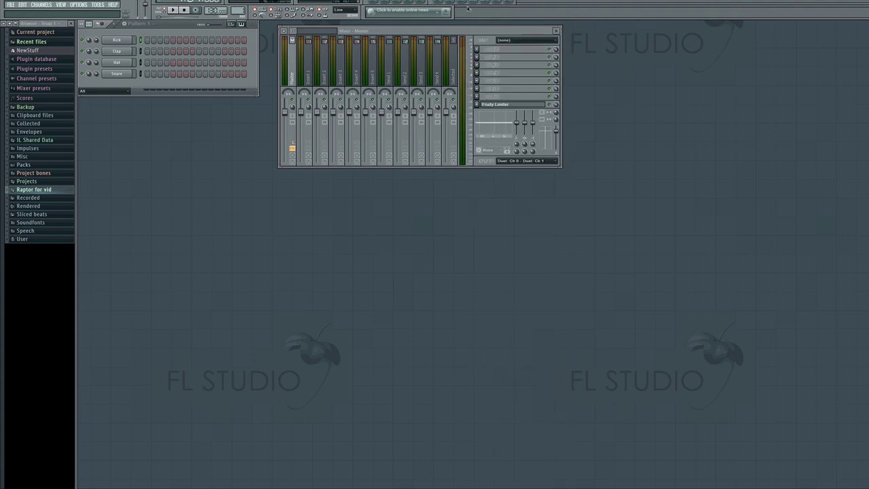
{"action": "left_click", "coordinate": [40, 5]}
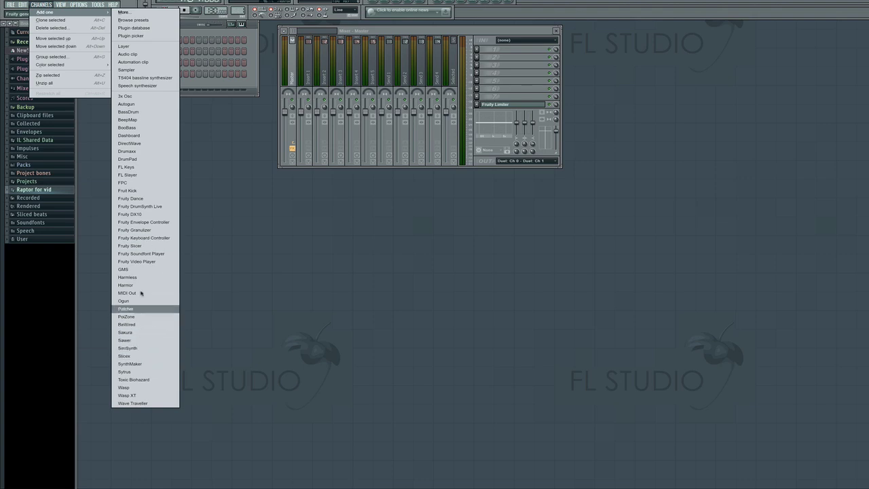
{"action": "left_click", "coordinate": [704, 259]}
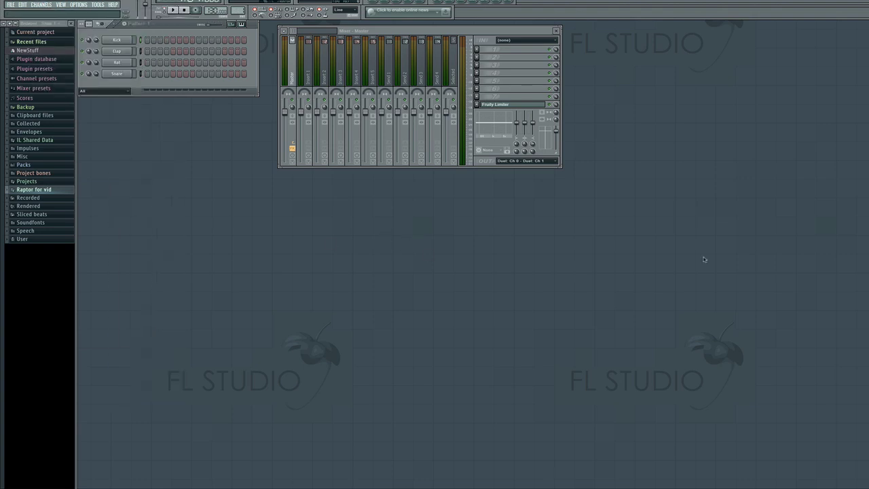